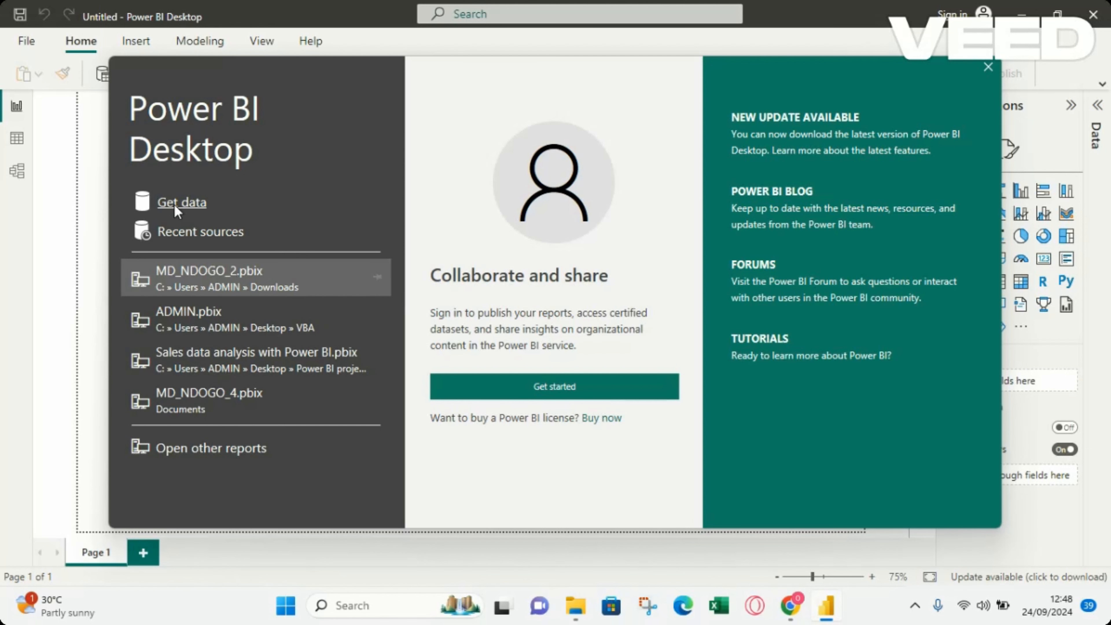
Dismiss the start screen and open the csv_data file from the Downloads folder with the Text/CSV connector
{"action": "left_click", "coordinate": [985, 70]}
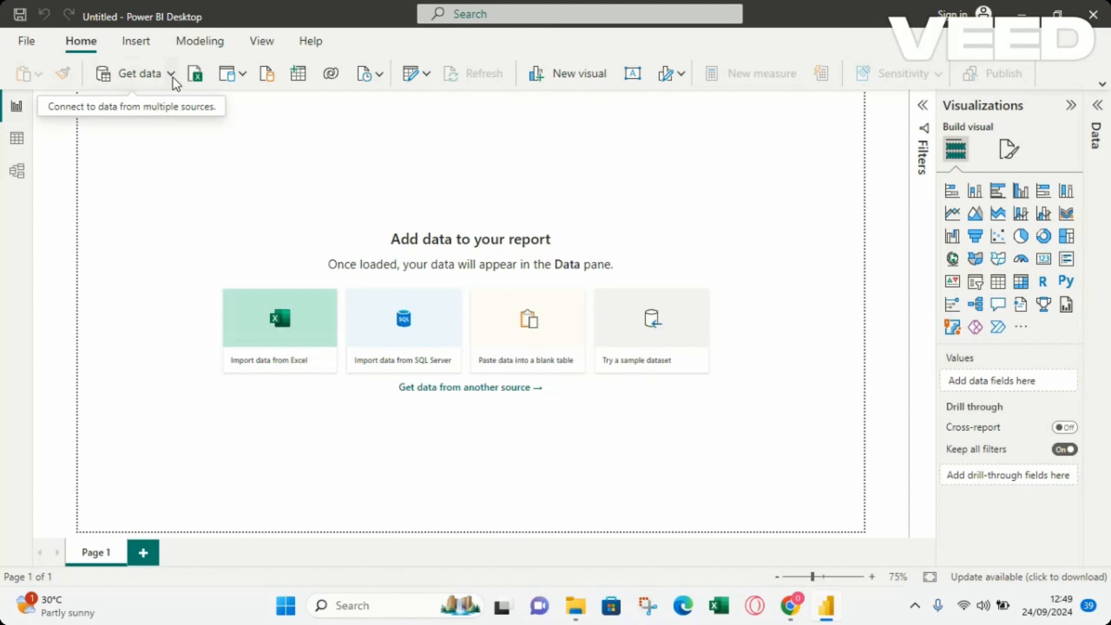
{"action": "left_click", "coordinate": [139, 76]}
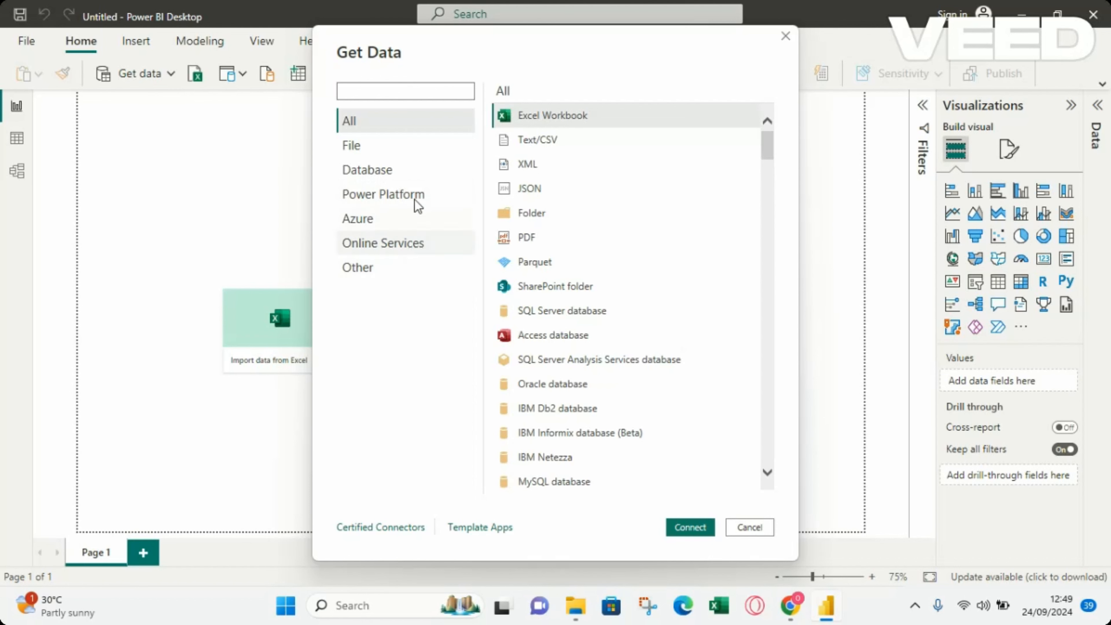
{"action": "left_click", "coordinate": [355, 151]}
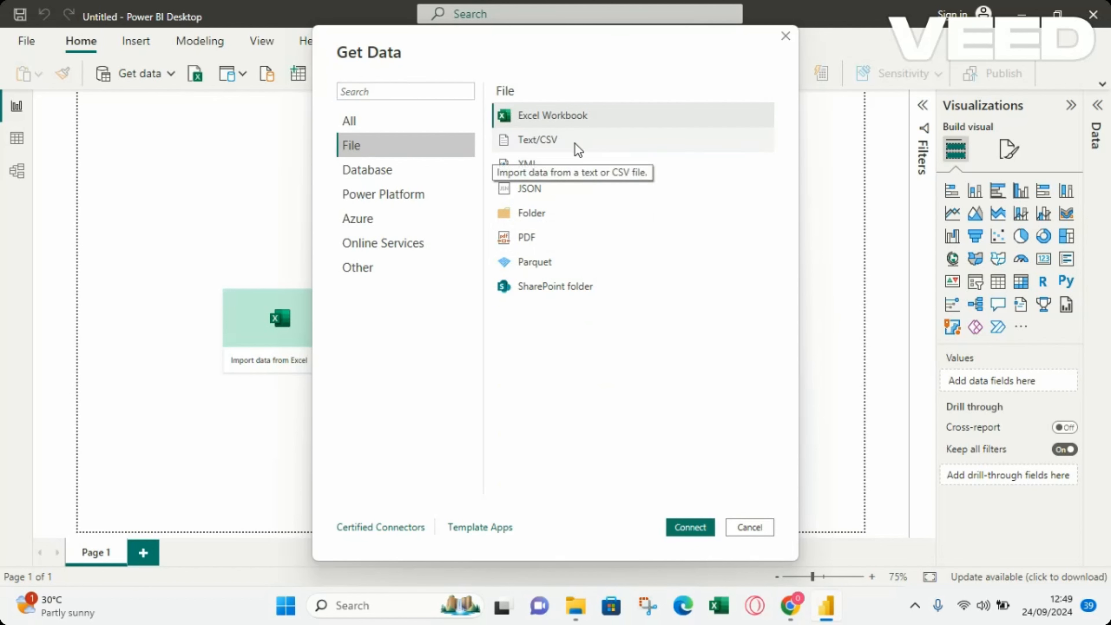
{"action": "double_click", "coordinate": [550, 142]}
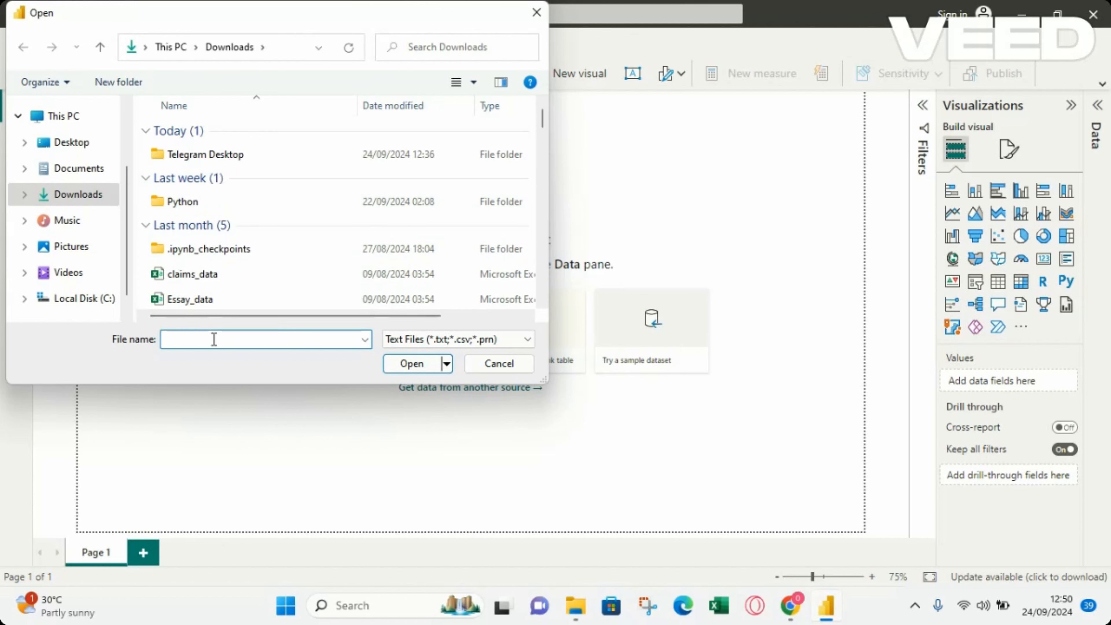
{"action": "type", "text": "cs"}
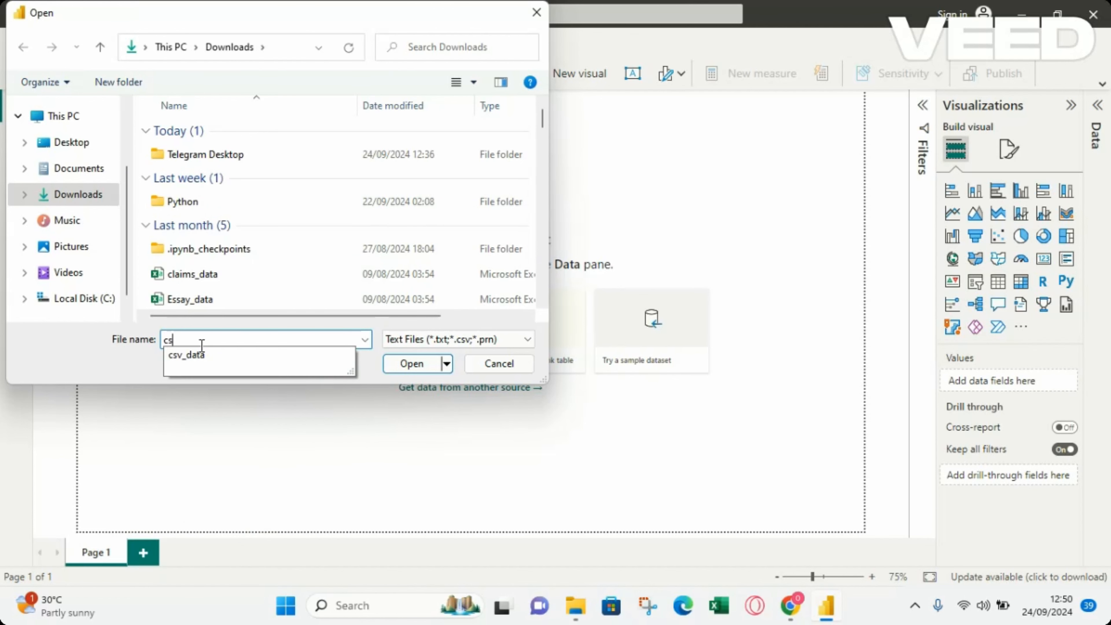
{"action": "left_click", "coordinate": [191, 360]}
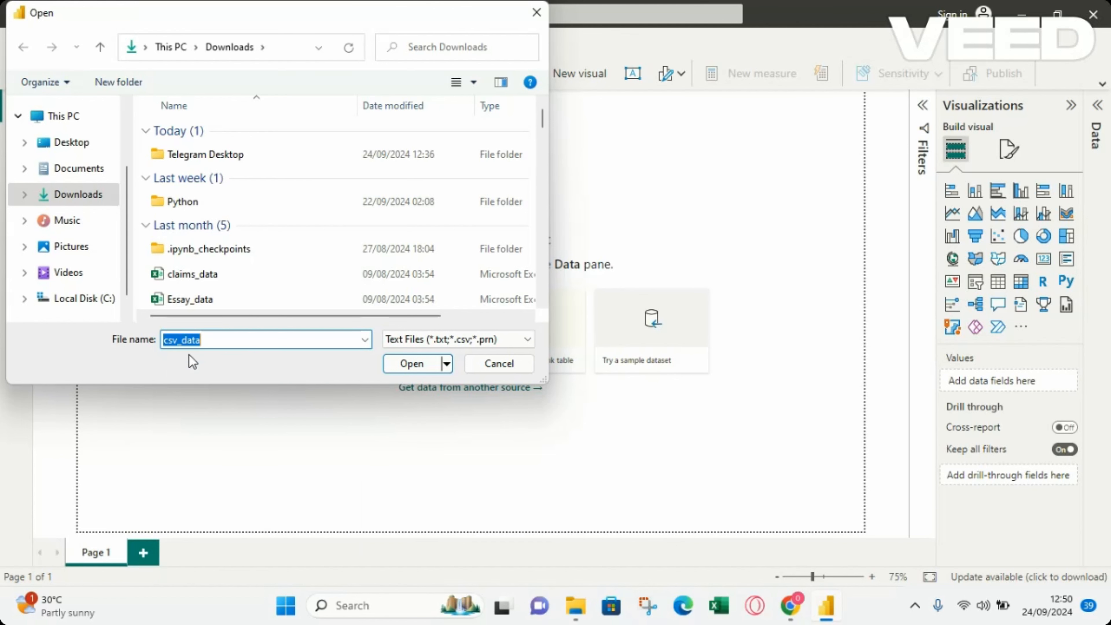
{"action": "left_click", "coordinate": [411, 364]}
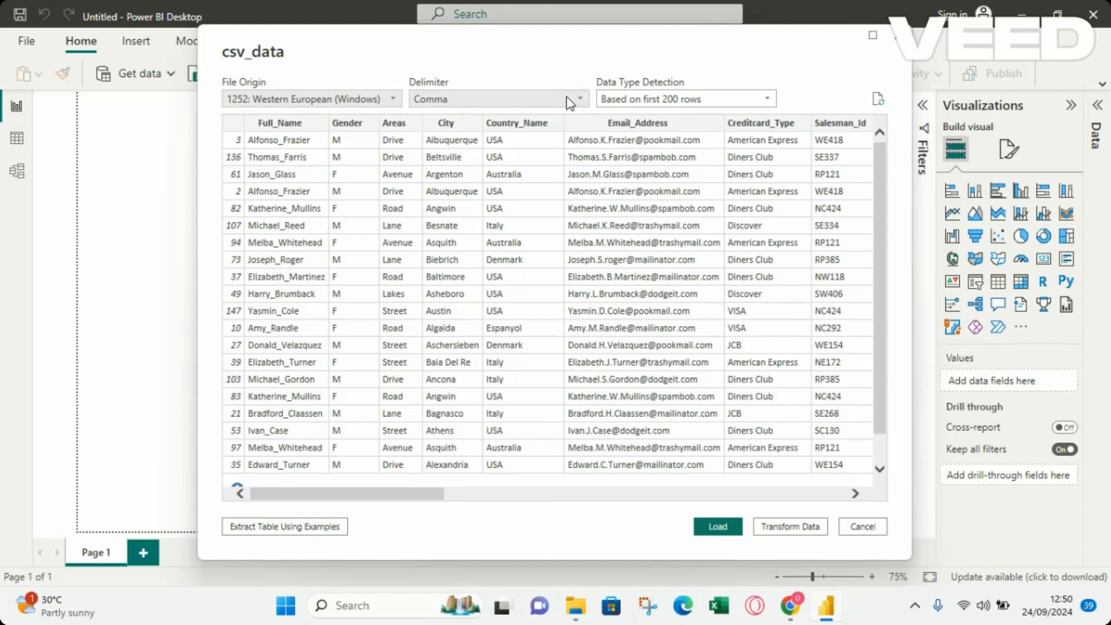
Review the delimiter choices for csv_data, keep Comma, and load the table into the report
{"action": "left_click", "coordinate": [579, 99]}
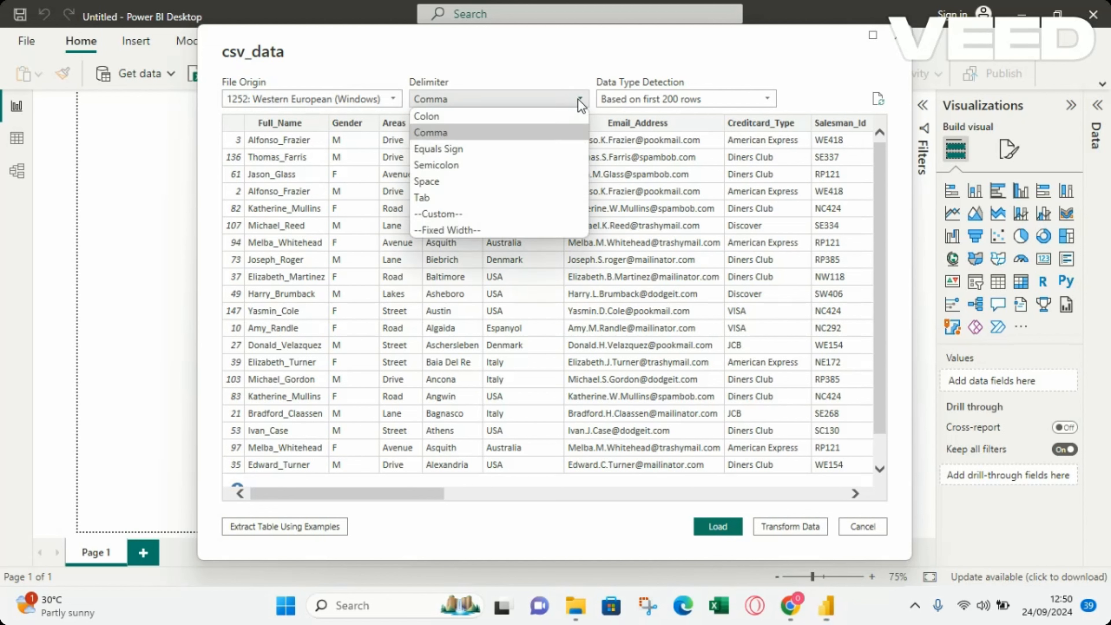
{"action": "left_click", "coordinate": [452, 101]}
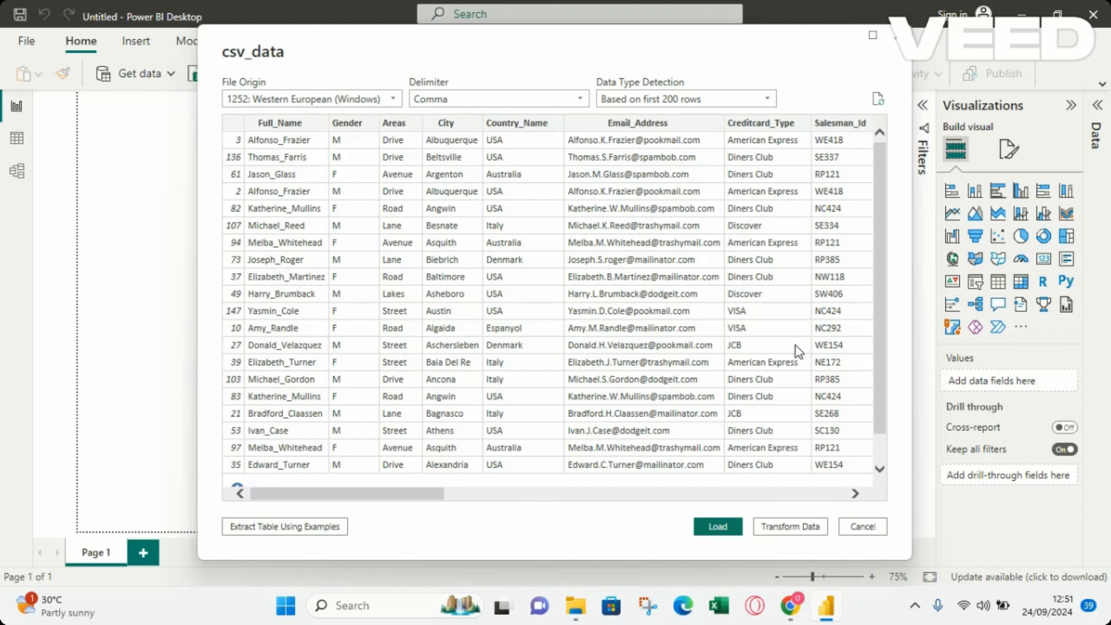
{"action": "left_click_drag", "start_coordinate": [370, 495], "coordinate": [360, 459]}
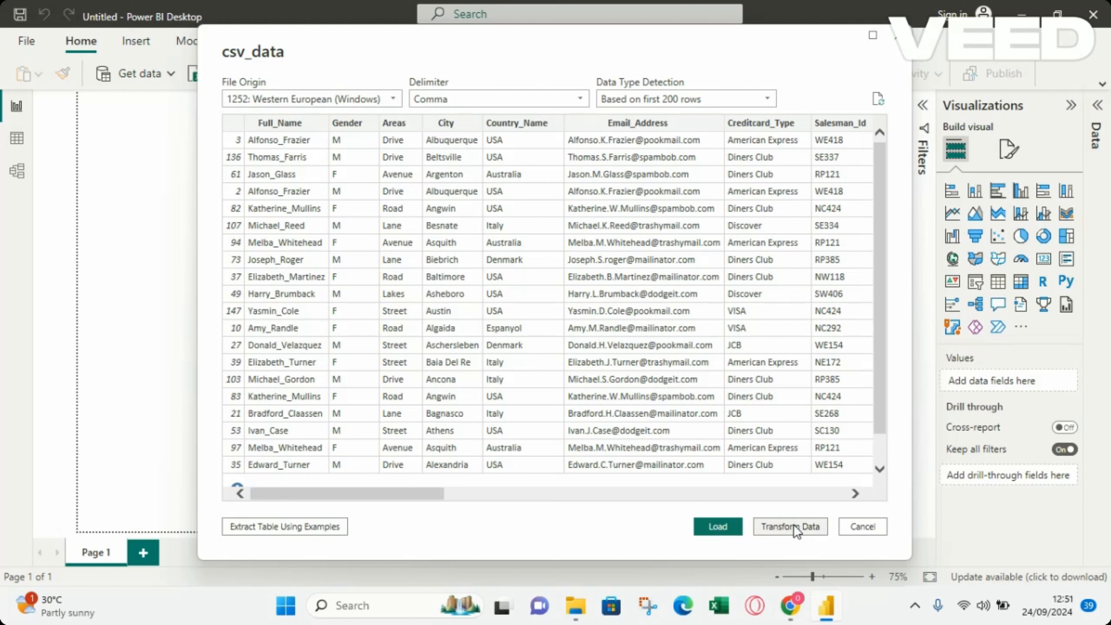
{"action": "left_click", "coordinate": [718, 527]}
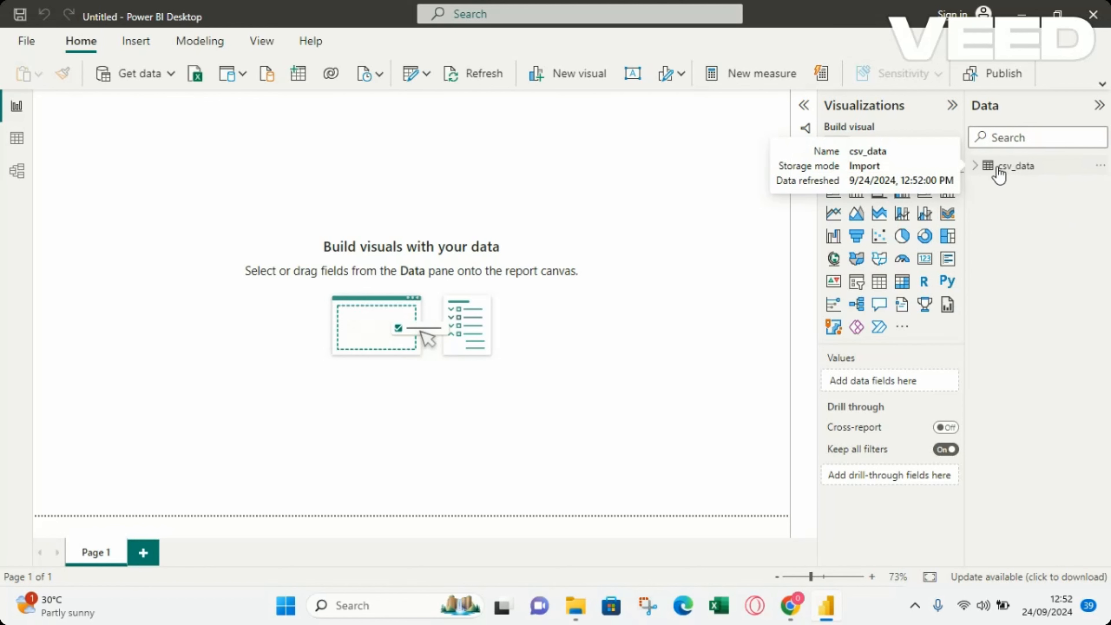
Examine the field list of the csv_data table and display its rows in the table view
{"action": "left_click", "coordinate": [975, 167]}
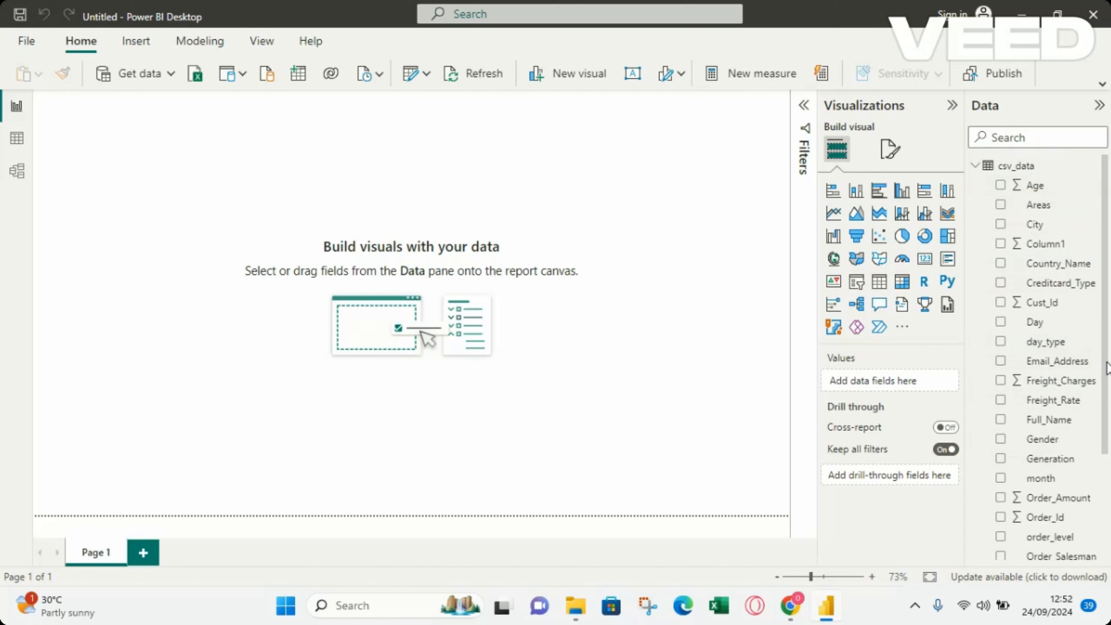
{"action": "scroll", "coordinate": [1084, 266], "scroll_direction": "down", "scroll_amount": 3}
{"action": "scroll", "coordinate": [1084, 267], "scroll_direction": "up", "scroll_amount": 3}
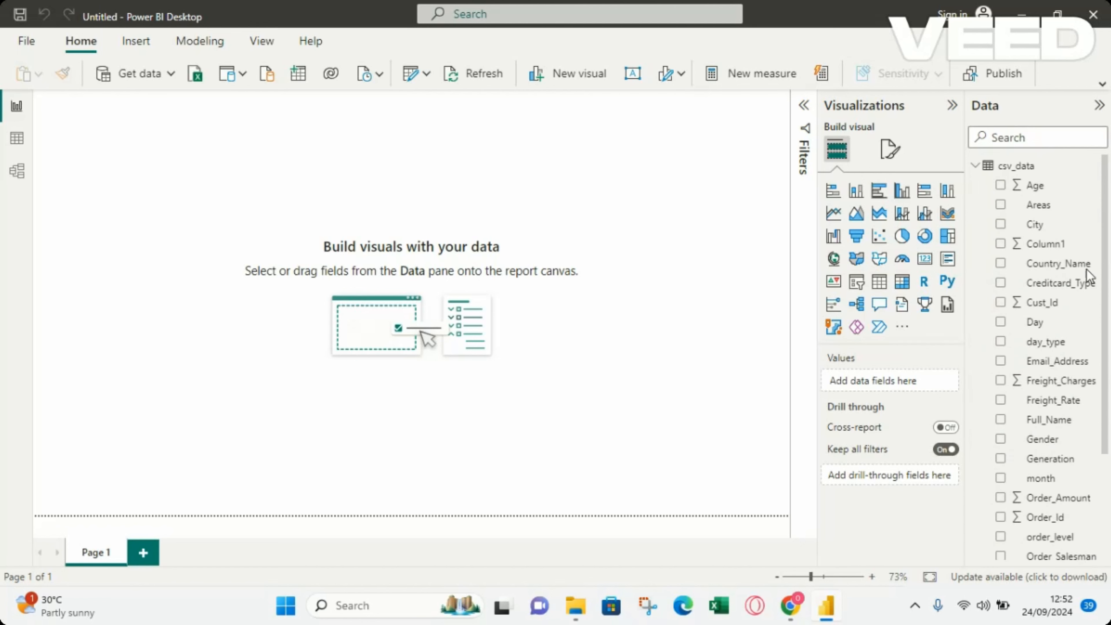
{"action": "left_click", "coordinate": [979, 169]}
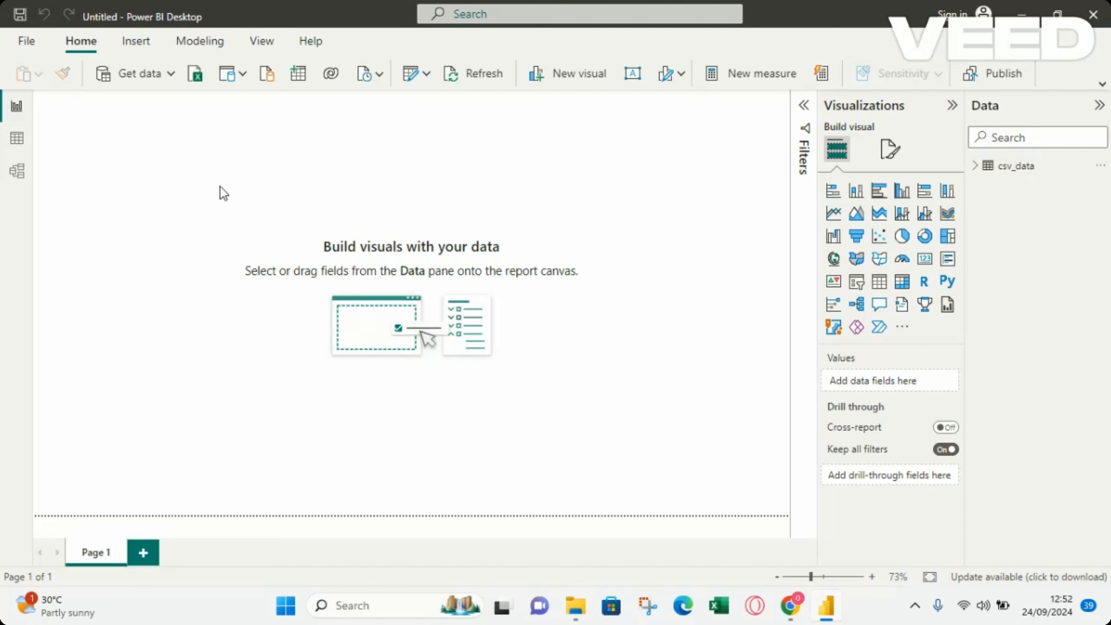
{"action": "left_click", "coordinate": [17, 139]}
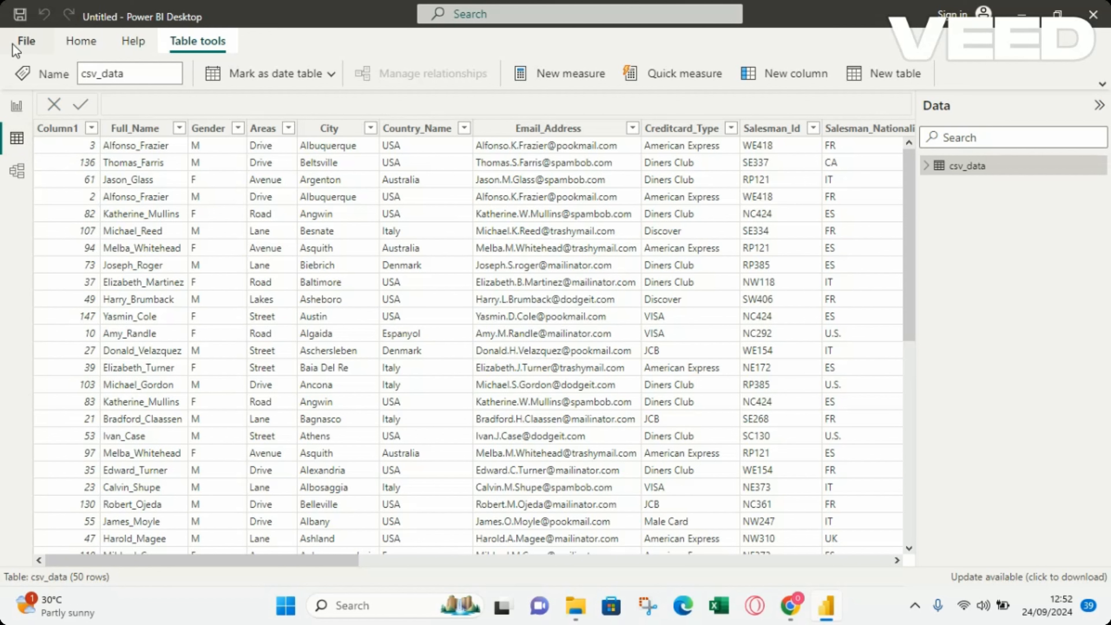
Import the semicolon-delimited ssv_data file from the Downloads folder as Text/CSV and load it into the model
{"action": "left_click", "coordinate": [25, 42]}
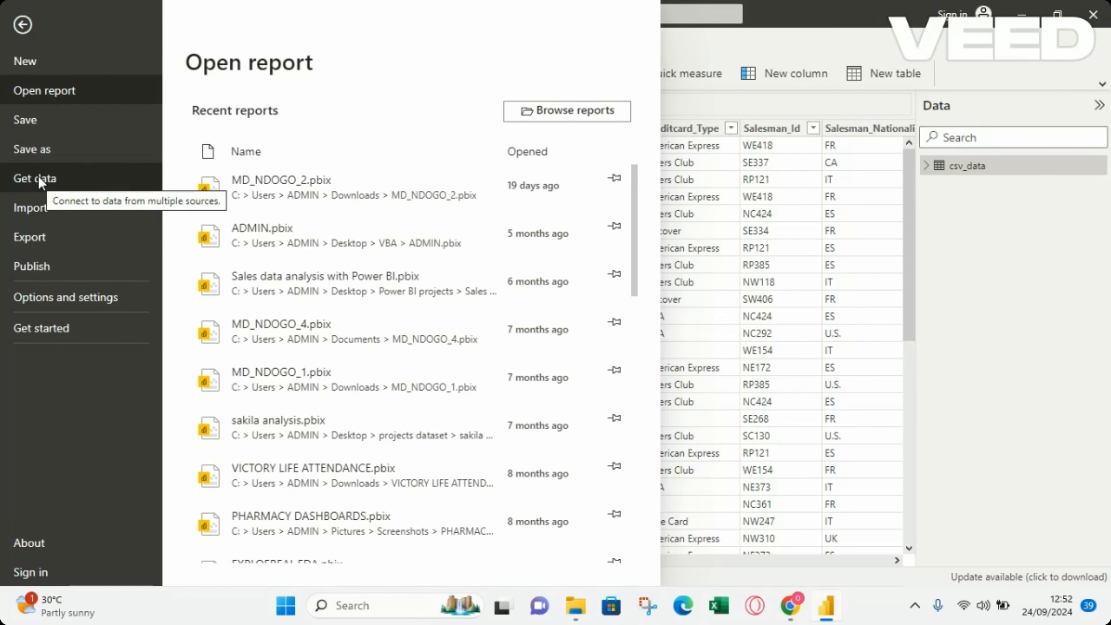
{"action": "left_click", "coordinate": [28, 184]}
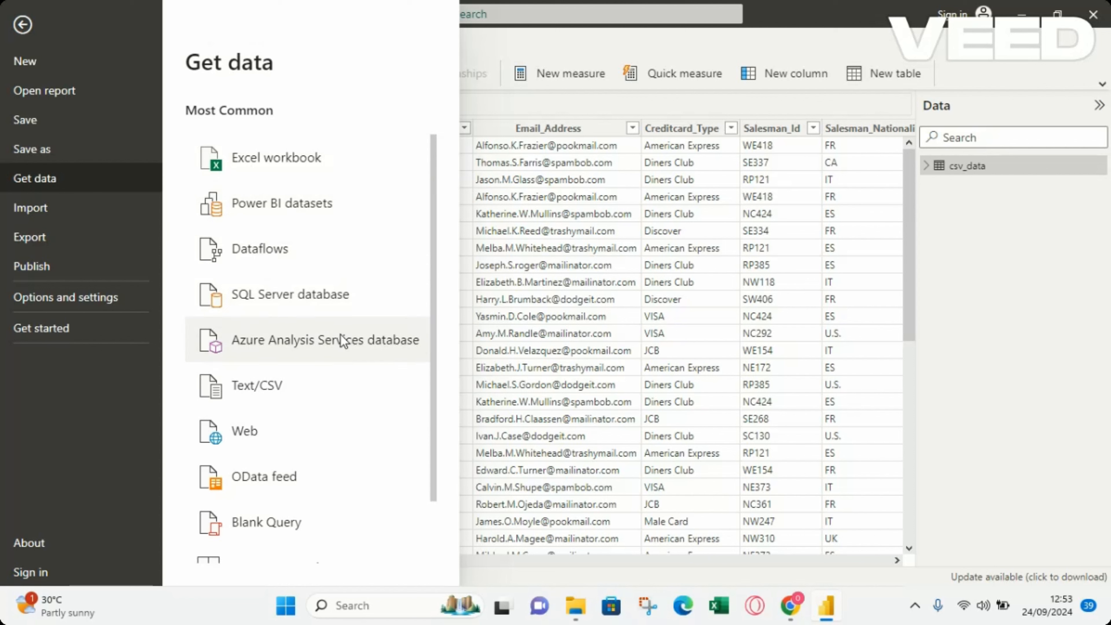
{"action": "left_click", "coordinate": [271, 388]}
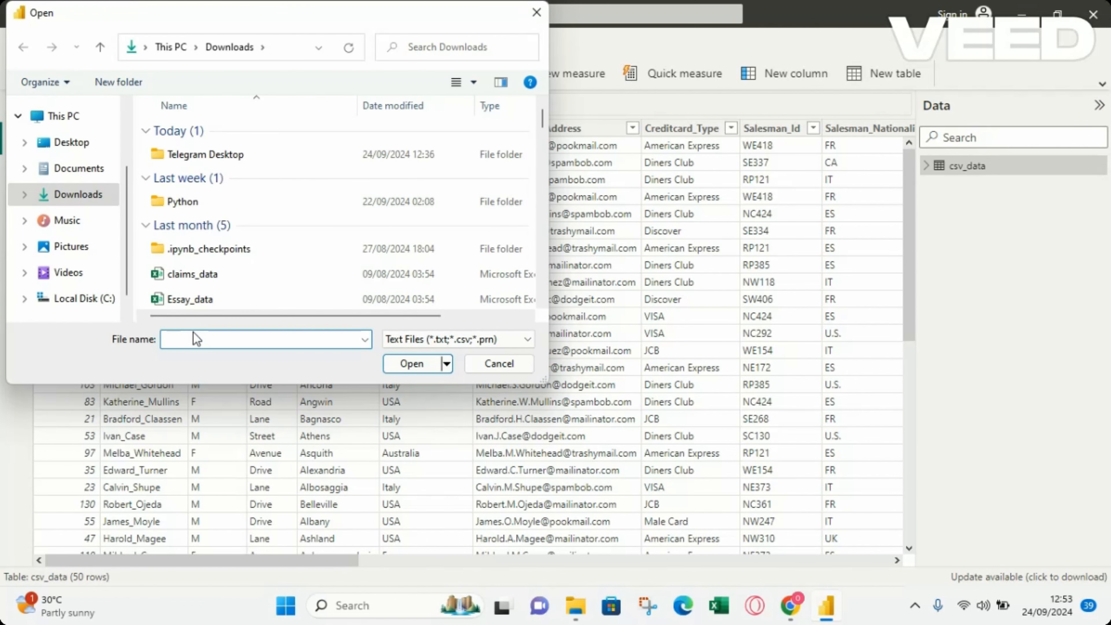
{"action": "type", "text": "ss"}
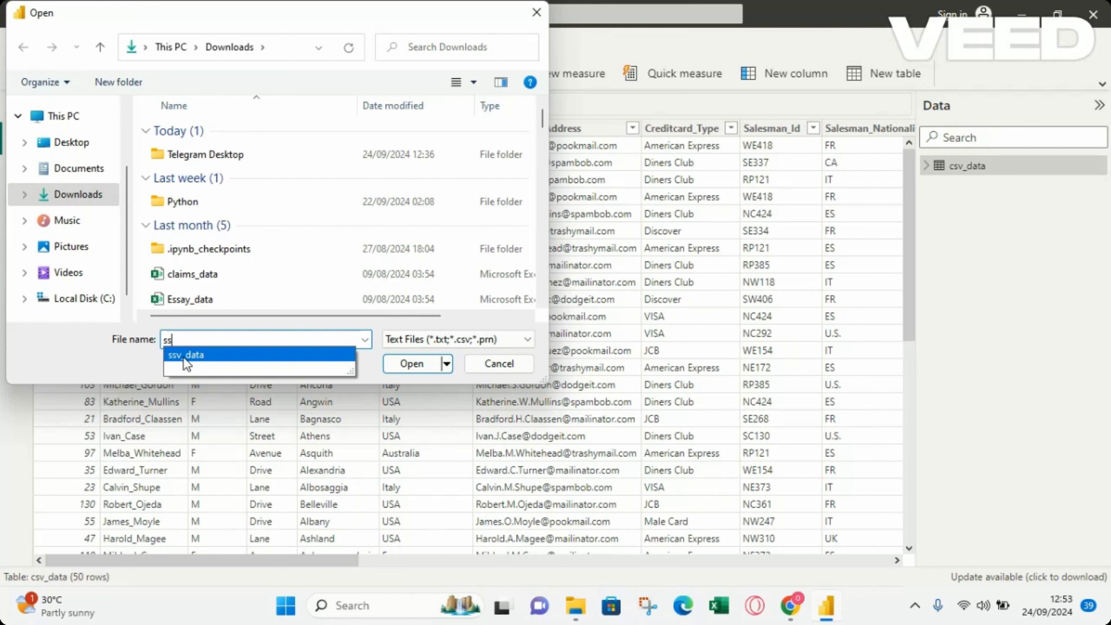
{"action": "left_click", "coordinate": [202, 355]}
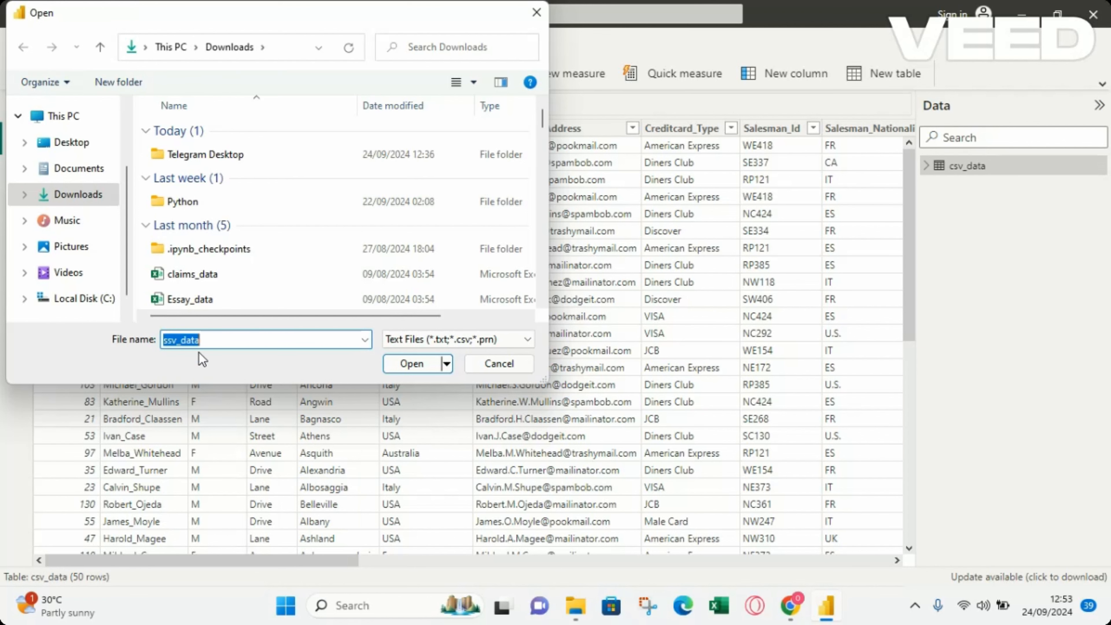
{"action": "left_click", "coordinate": [425, 363]}
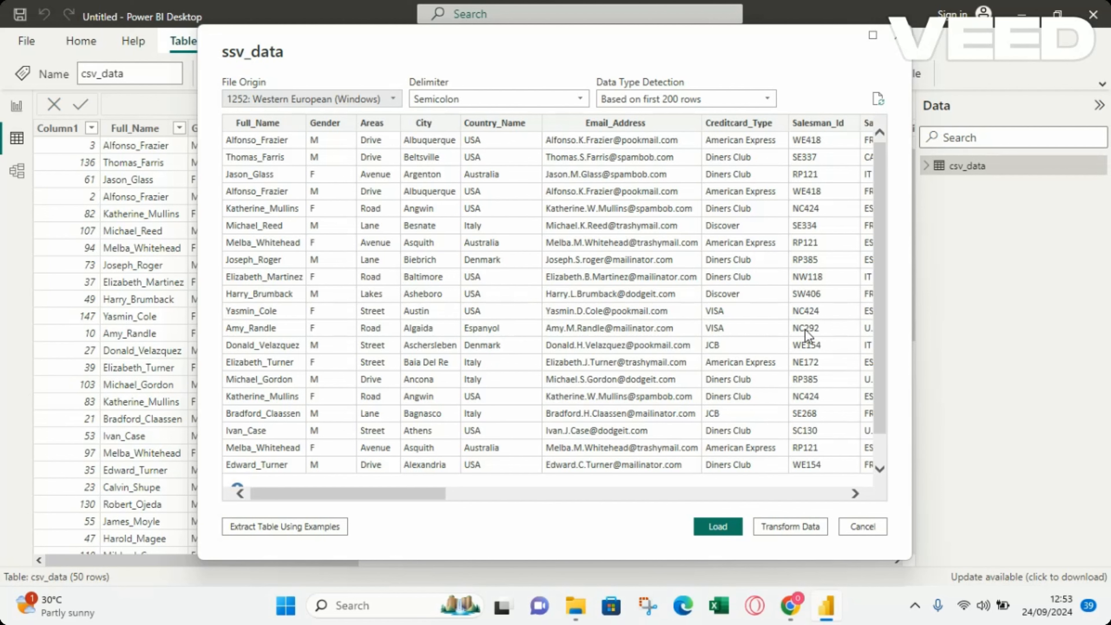
{"action": "left_click_drag", "start_coordinate": [396, 499], "coordinate": [370, 458]}
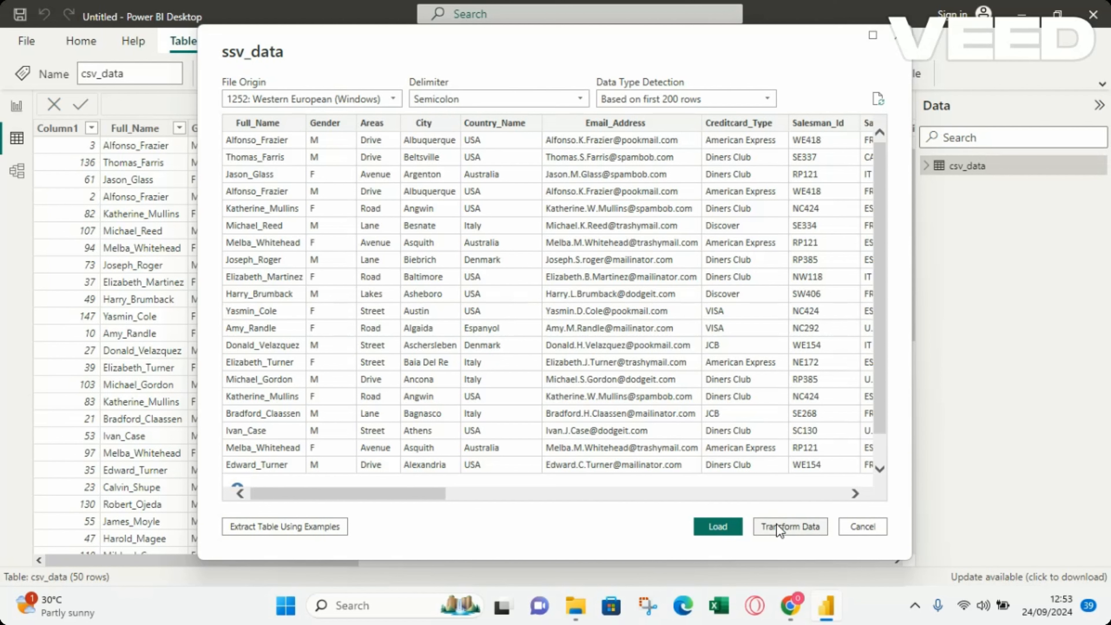
{"action": "left_click", "coordinate": [703, 530]}
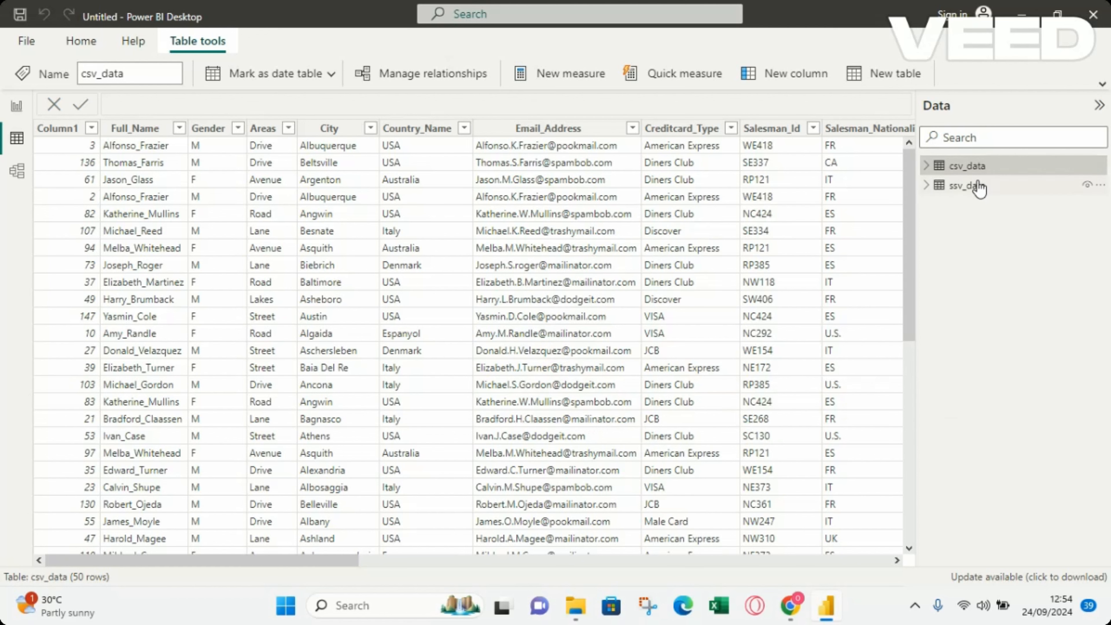
Examine the rows and fields of the ssv_data table, and return to the report view
{"action": "left_click", "coordinate": [985, 193]}
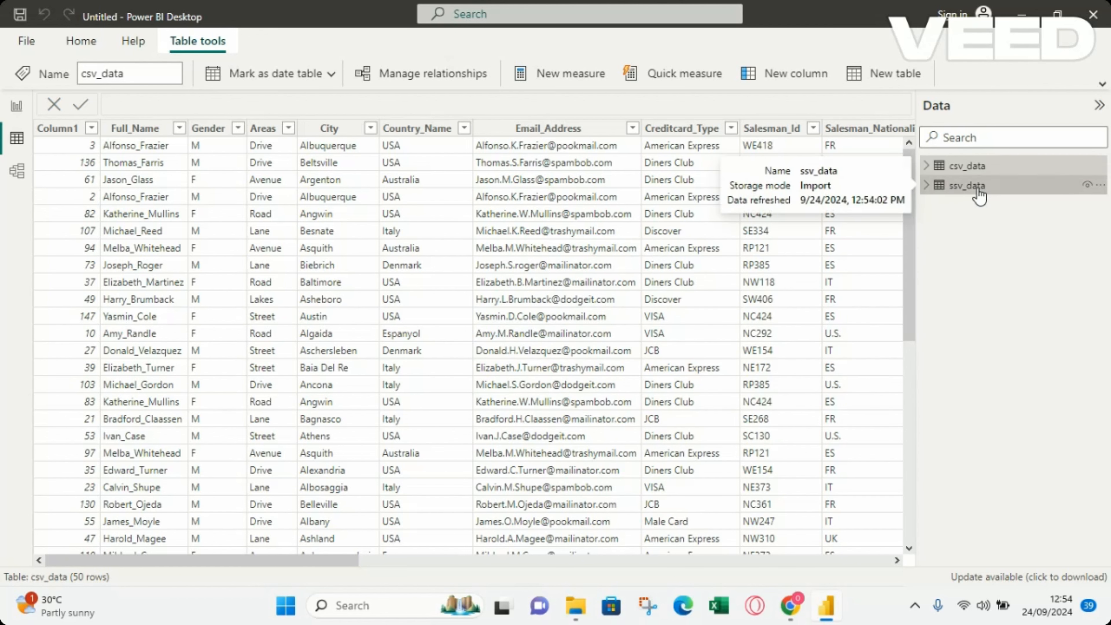
{"action": "left_click", "coordinate": [928, 188]}
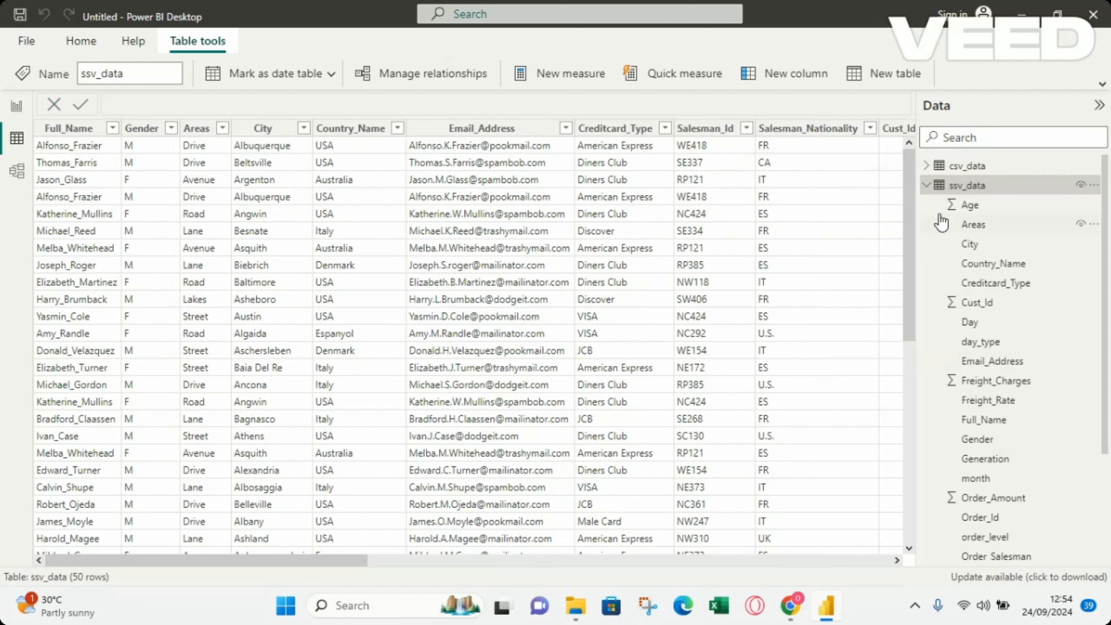
{"action": "left_click", "coordinate": [929, 187]}
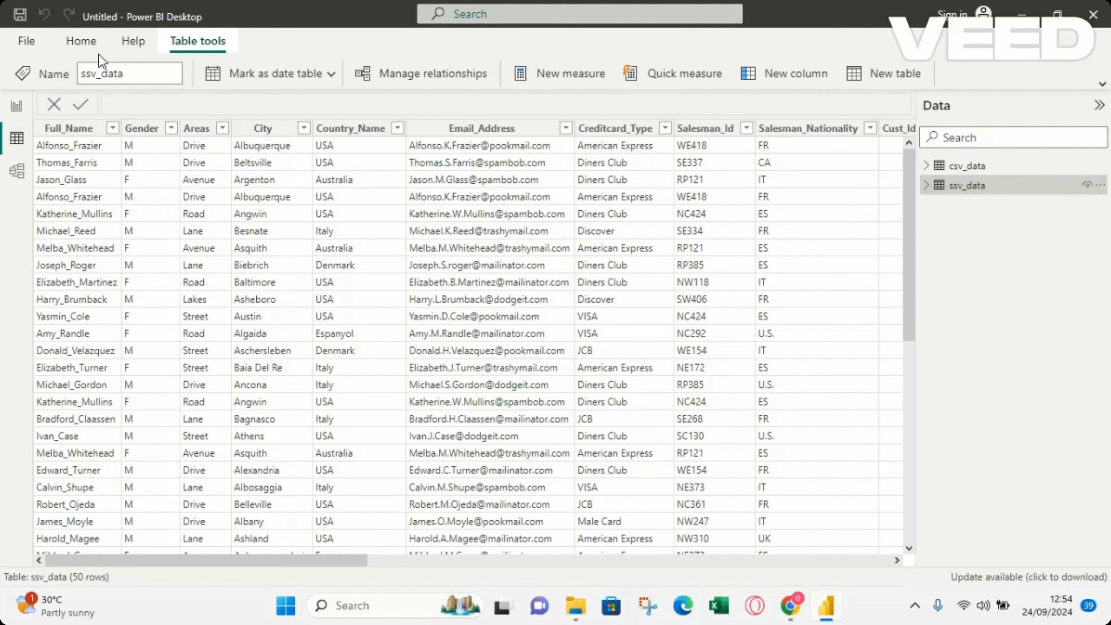
{"action": "left_click", "coordinate": [17, 110]}
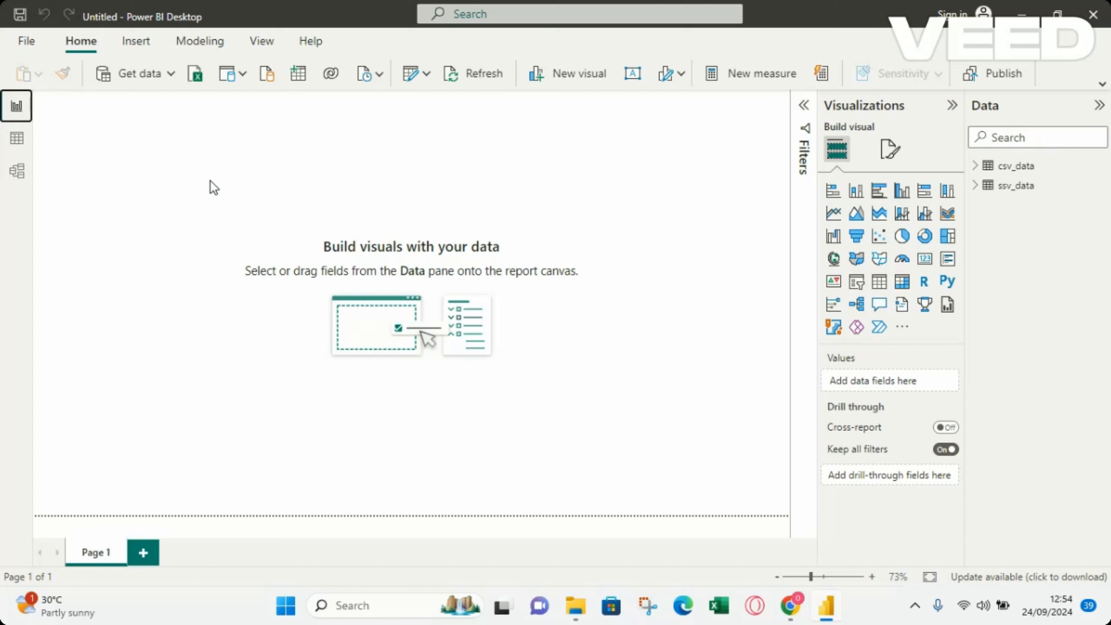
Import the tab-delimited tsv_data file from the Downloads folder as Text/CSV and load it into the report
{"action": "left_click", "coordinate": [137, 71]}
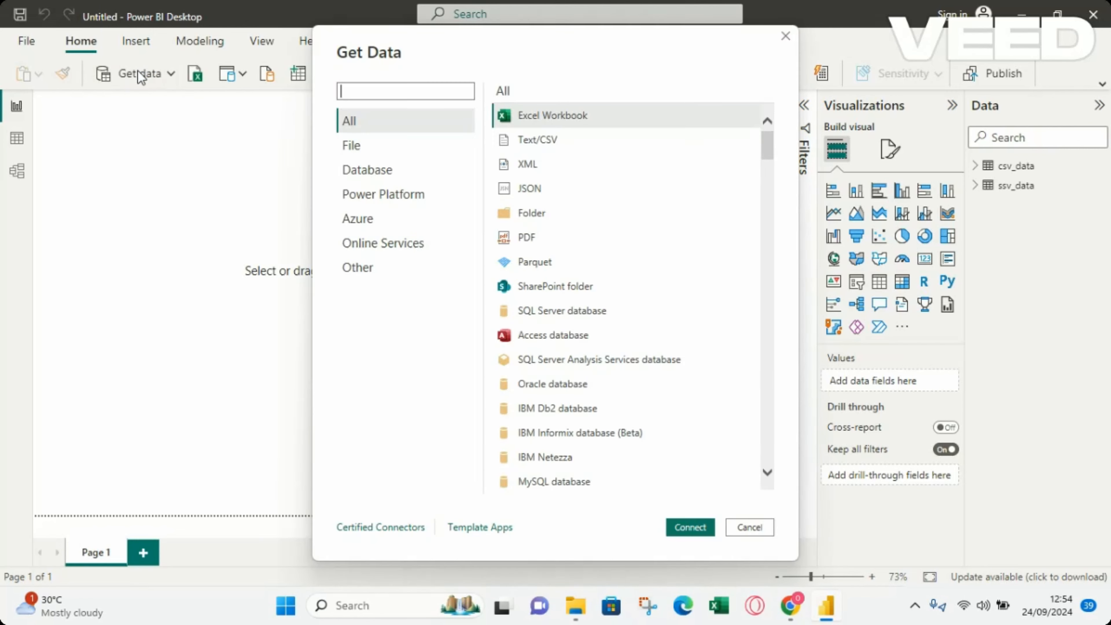
{"action": "double_click", "coordinate": [559, 142]}
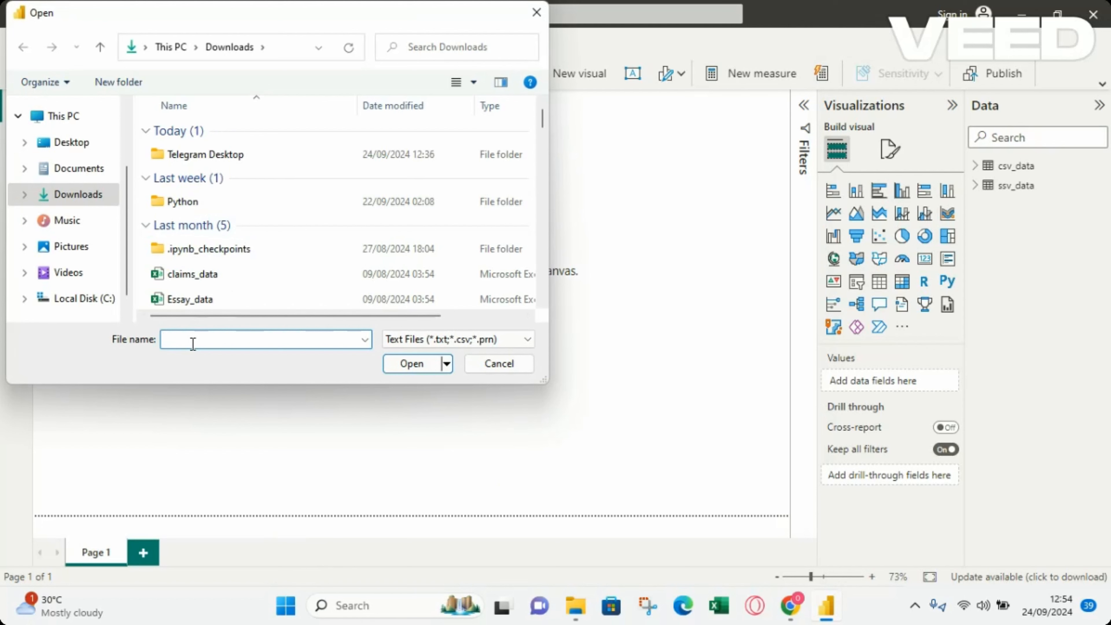
{"action": "type", "text": "ts"}
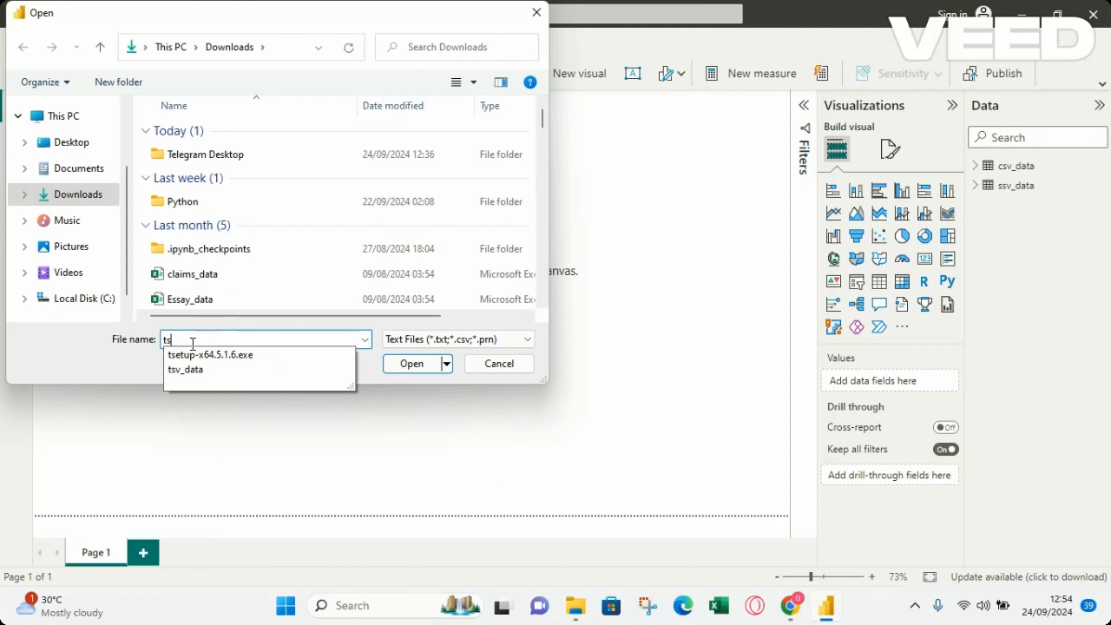
{"action": "left_click", "coordinate": [187, 370]}
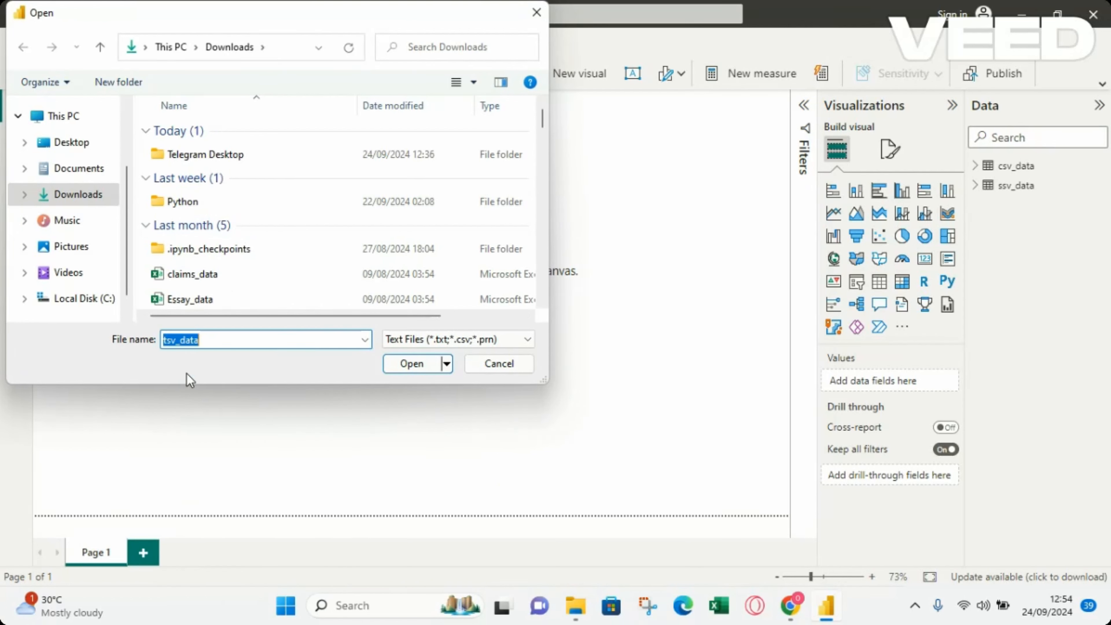
{"action": "left_click", "coordinate": [409, 365]}
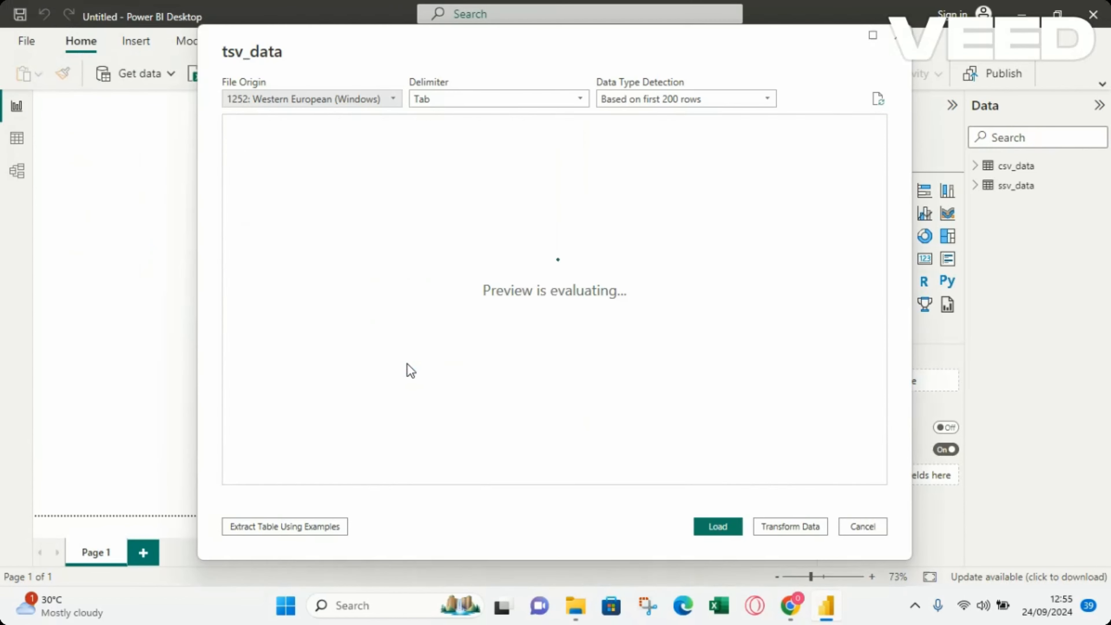
{"action": "left_click", "coordinate": [717, 527]}
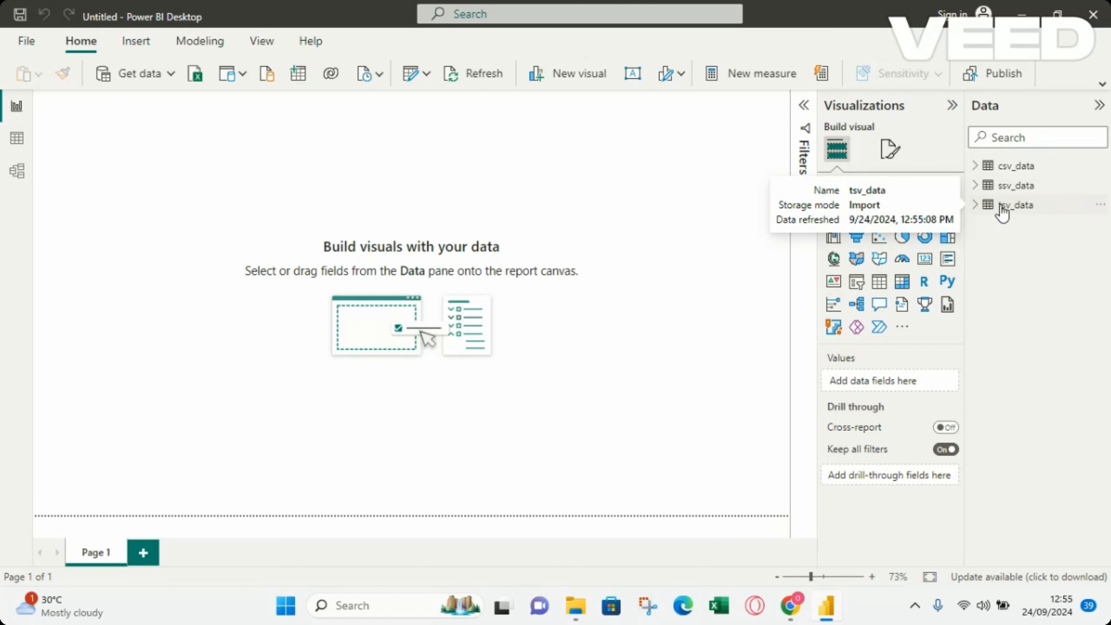
Examine the field list of the tsv_data table and the further options available for it
{"action": "left_click", "coordinate": [977, 206]}
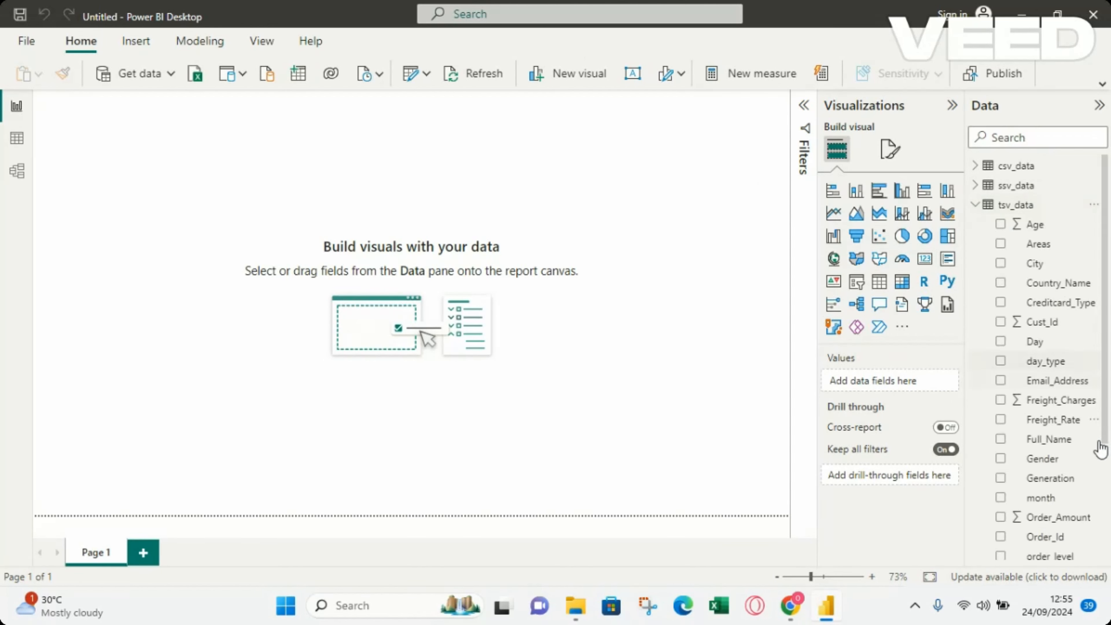
{"action": "left_click", "coordinate": [975, 206]}
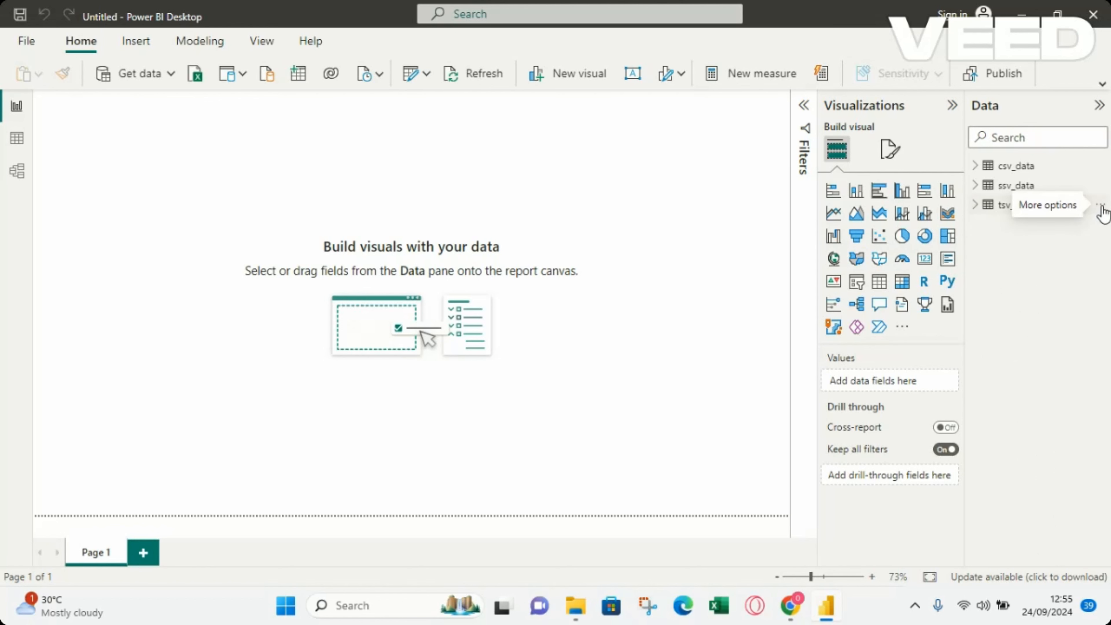
{"action": "left_click", "coordinate": [1101, 207]}
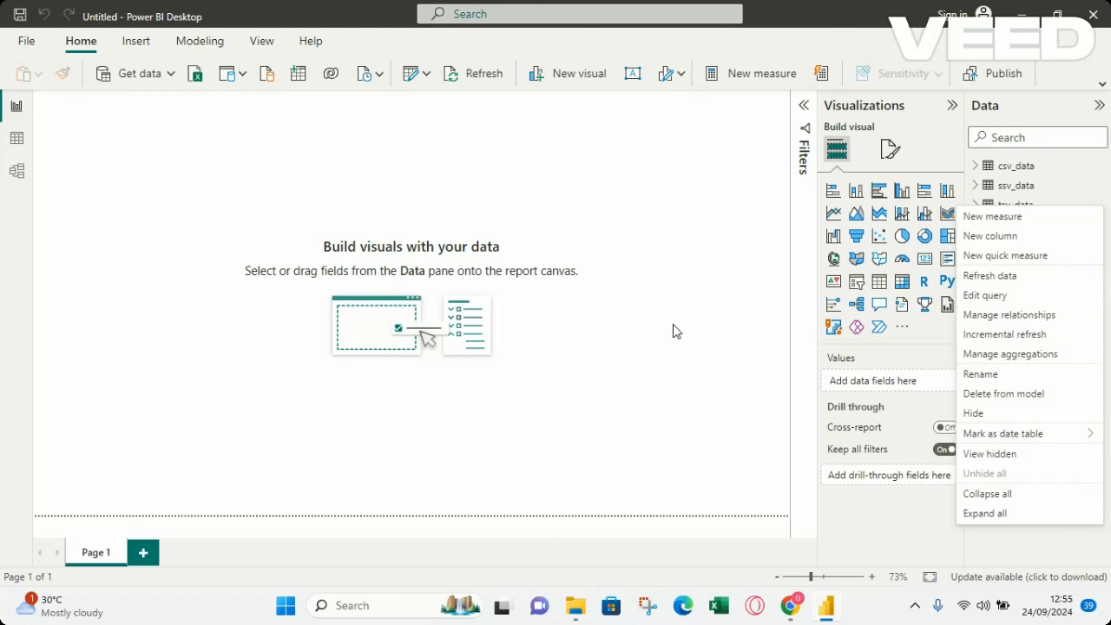
{"action": "key", "text": "Escape"}
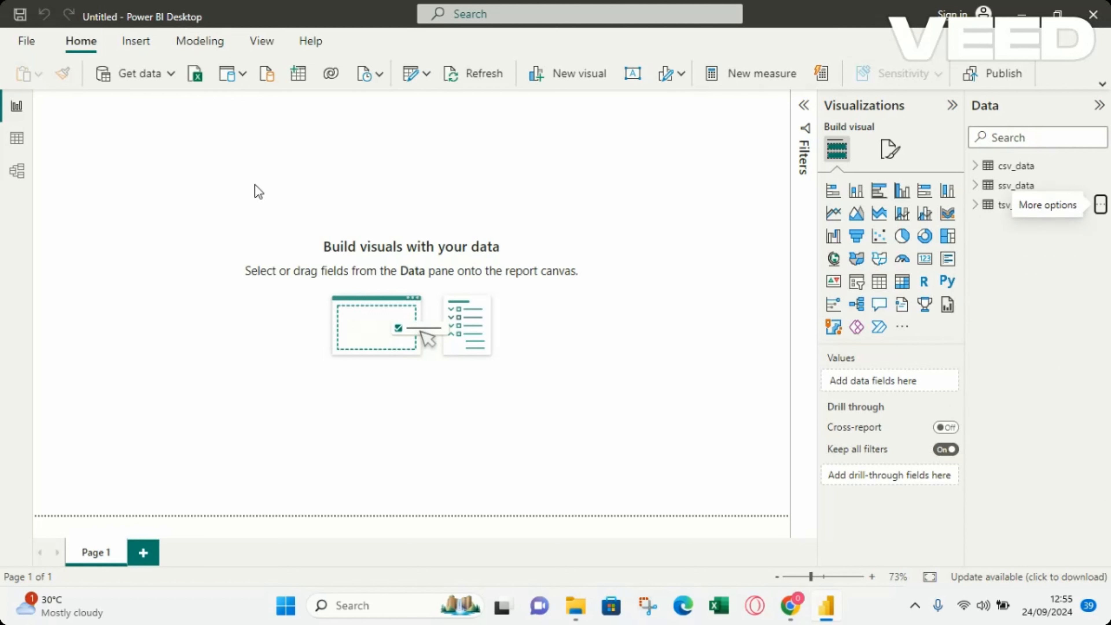
Open the "working sheeet" file from the Downloads folder with the Excel Workbook connector
{"action": "left_click", "coordinate": [150, 73]}
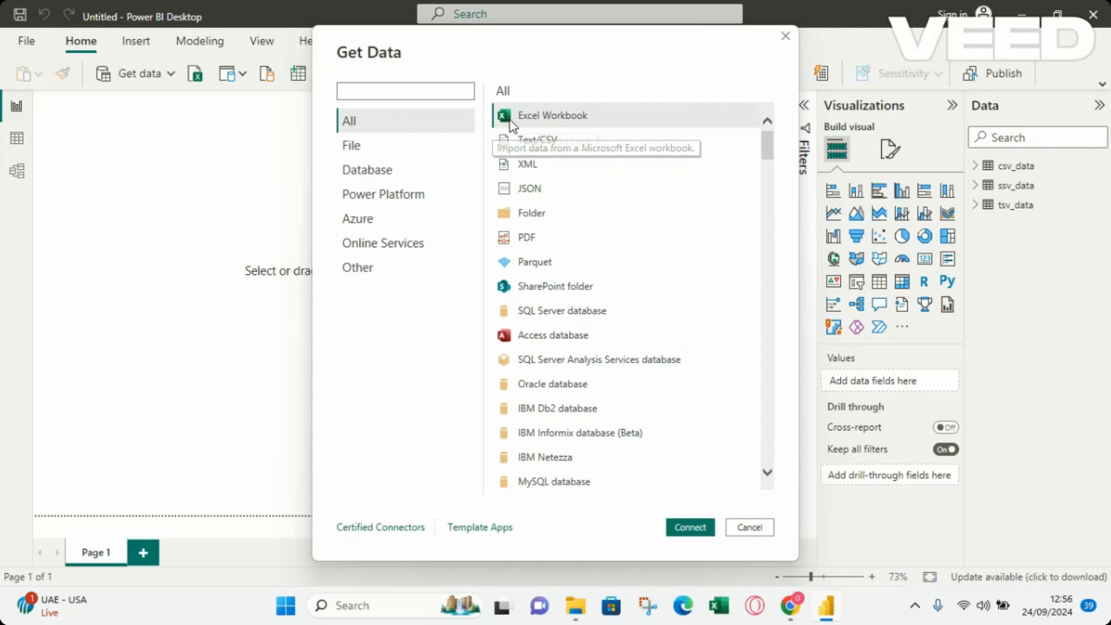
{"action": "double_click", "coordinate": [551, 118]}
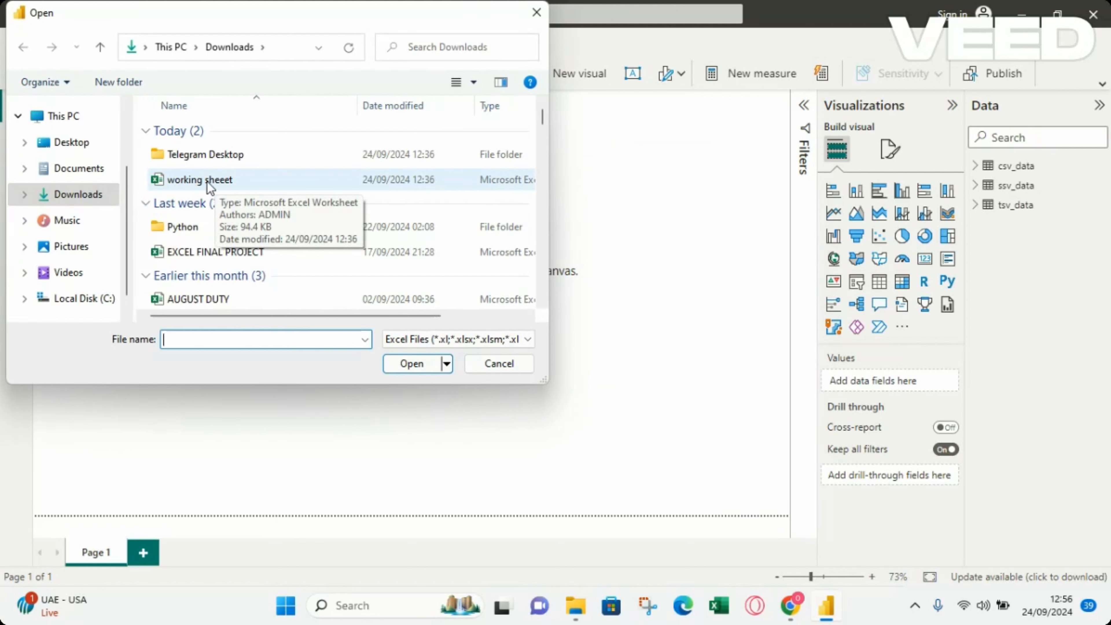
{"action": "double_click", "coordinate": [218, 180]}
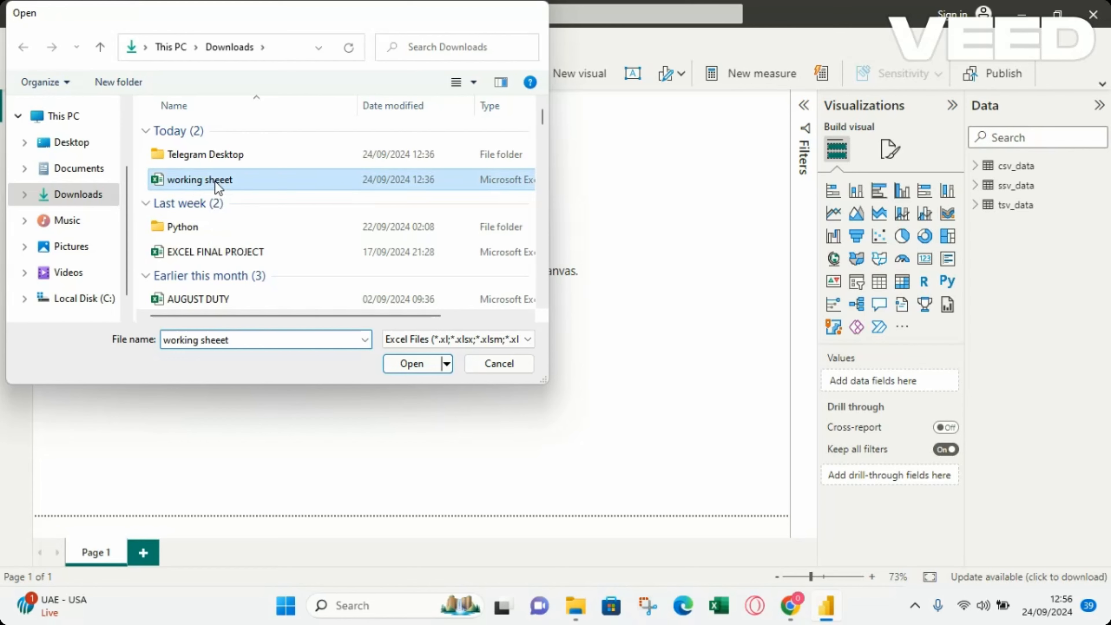